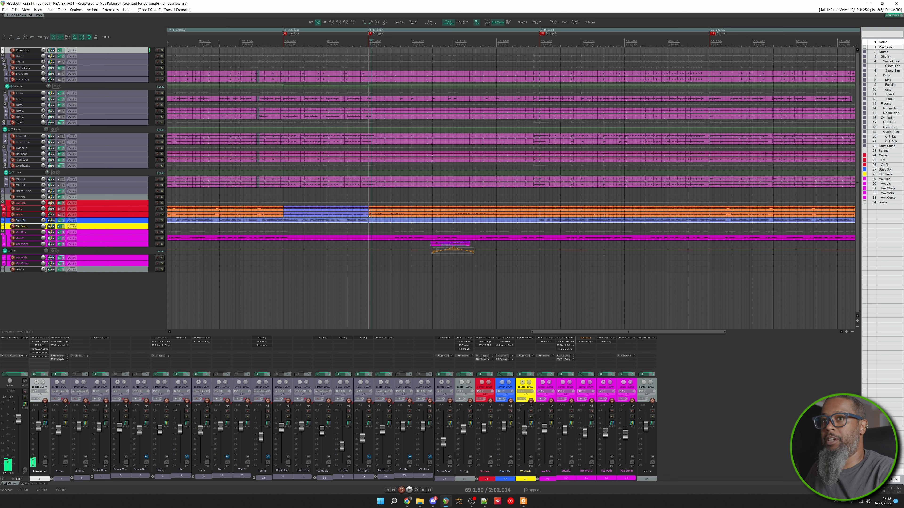
Play the song from measure 63, ahead of the Interlude
left_click(241, 41)
key("space")
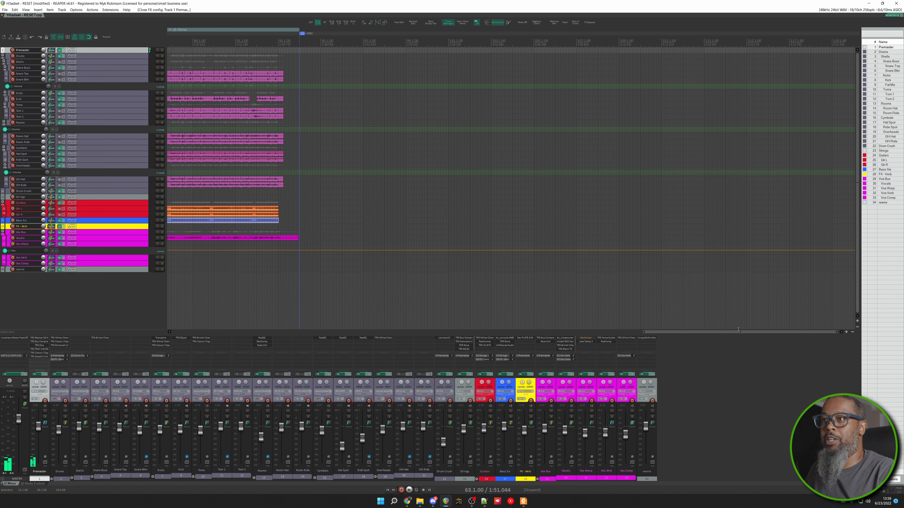
Increase the height of the Vocals and Vox Warp tracks
left_click_drag(738, 331, 571, 331)
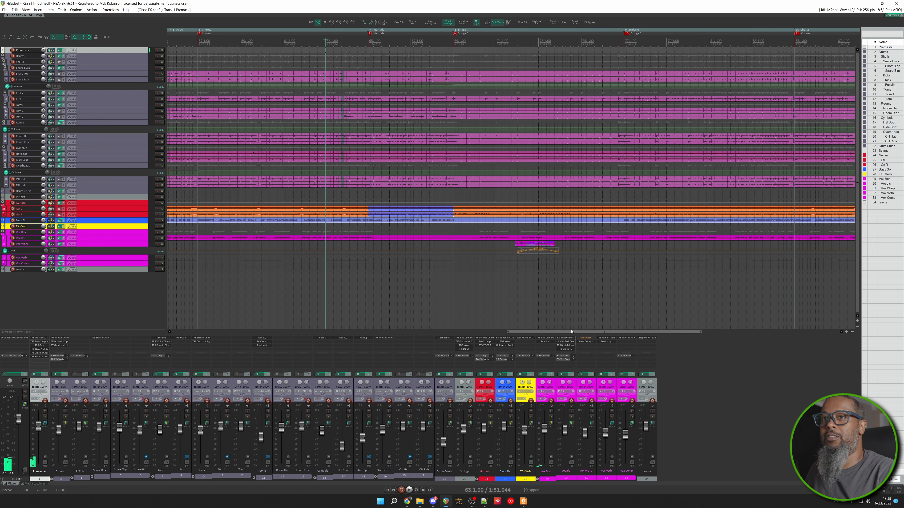
left_click(130, 240)
key("shift+grave")
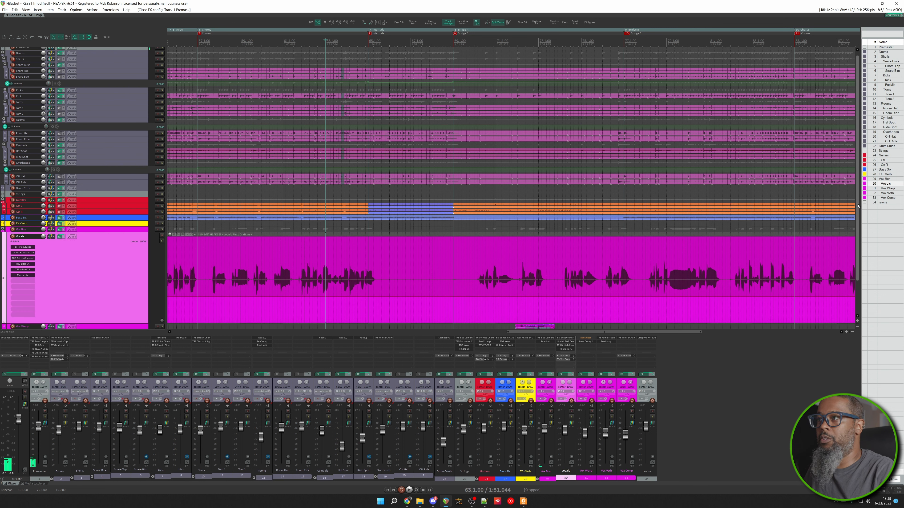
scroll(858, 205, "down", 1)
left_click(119, 287)
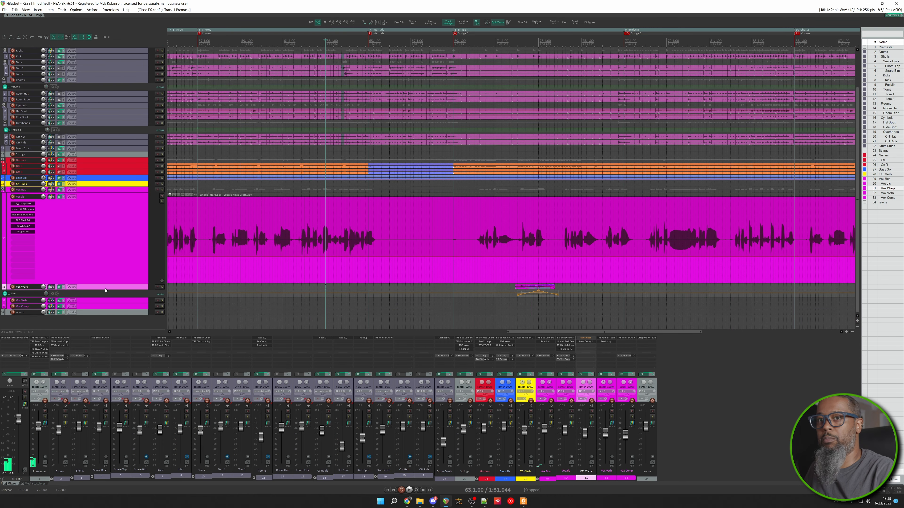
left_click_drag(105, 289, 105, 313)
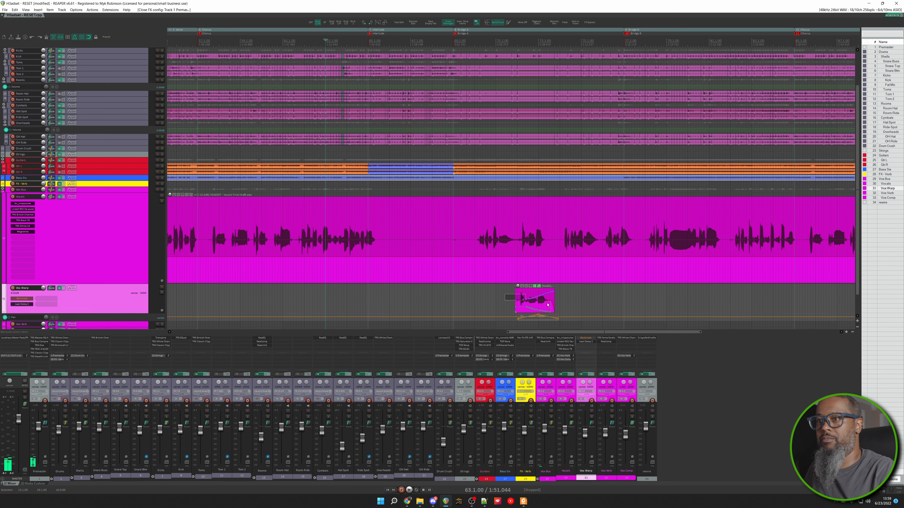
Clear the Vox Warp track of its existing audio clip, pan automation item and Pan envelope
left_click(533, 300)
key("Delete")
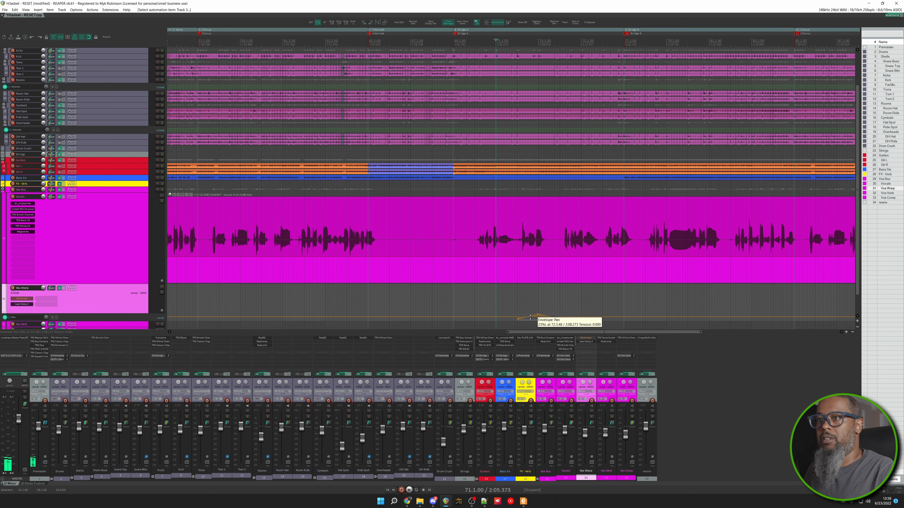
left_click(534, 320)
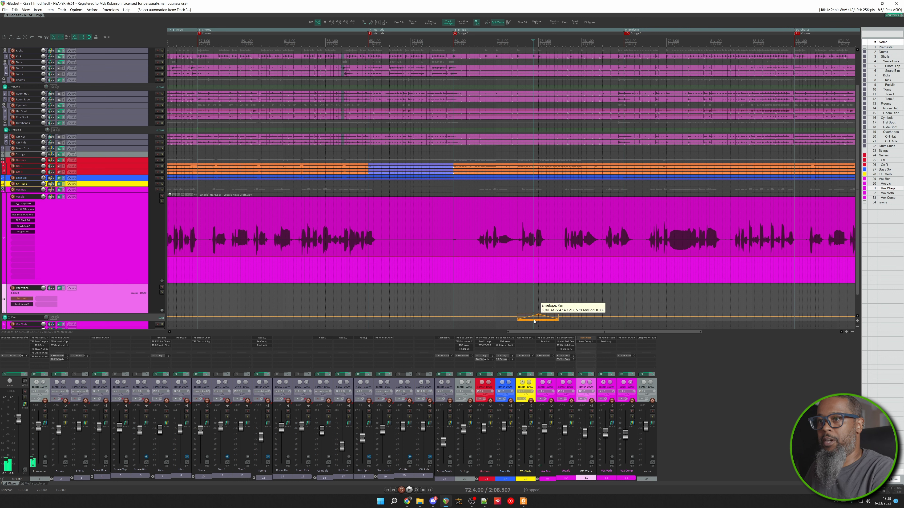
key("Delete")
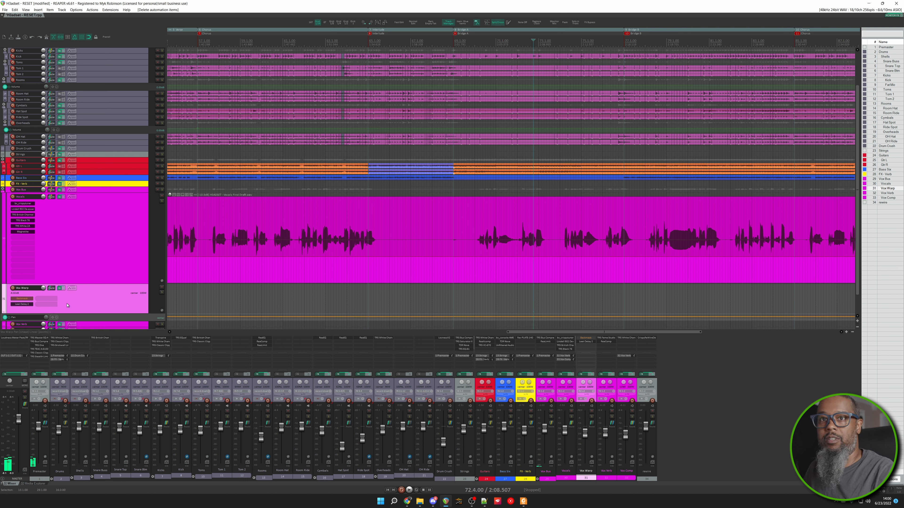
right_click(50, 320)
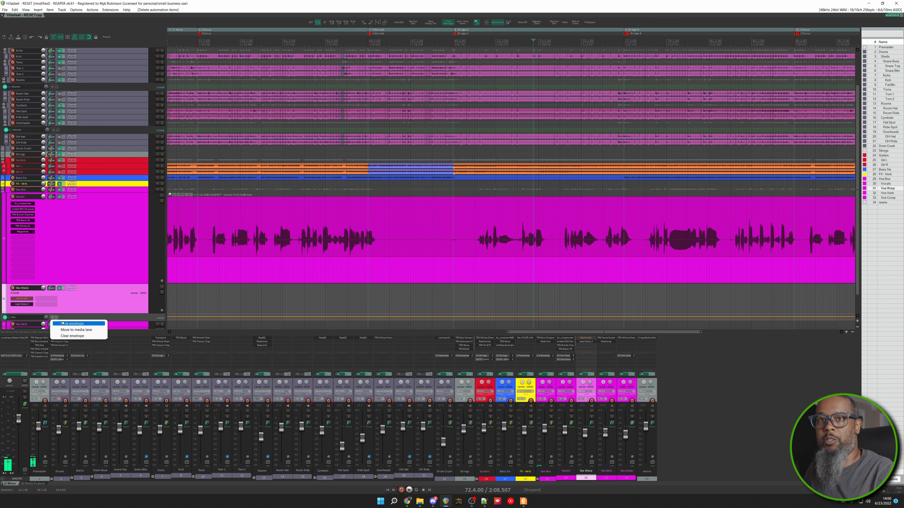
left_click(71, 336)
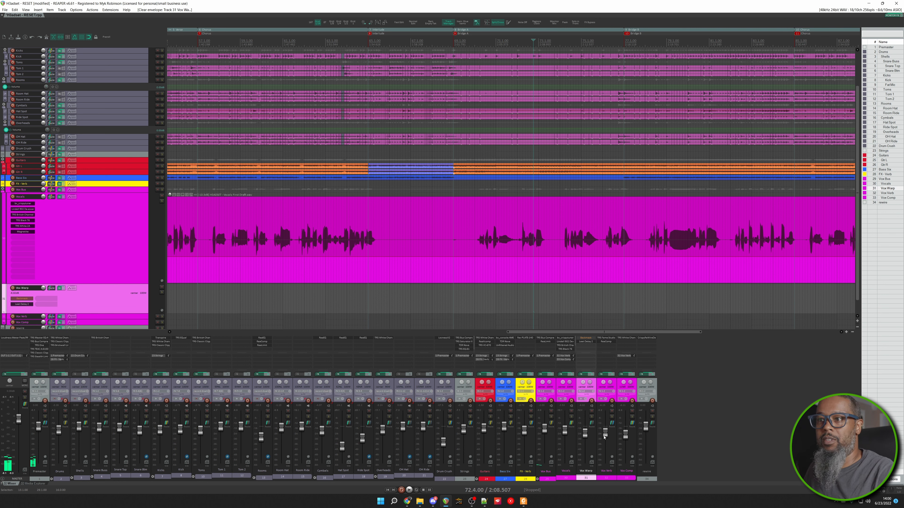
Solo the Vocals track and play its opening phrases from just before Bridge A
left_click(571, 417)
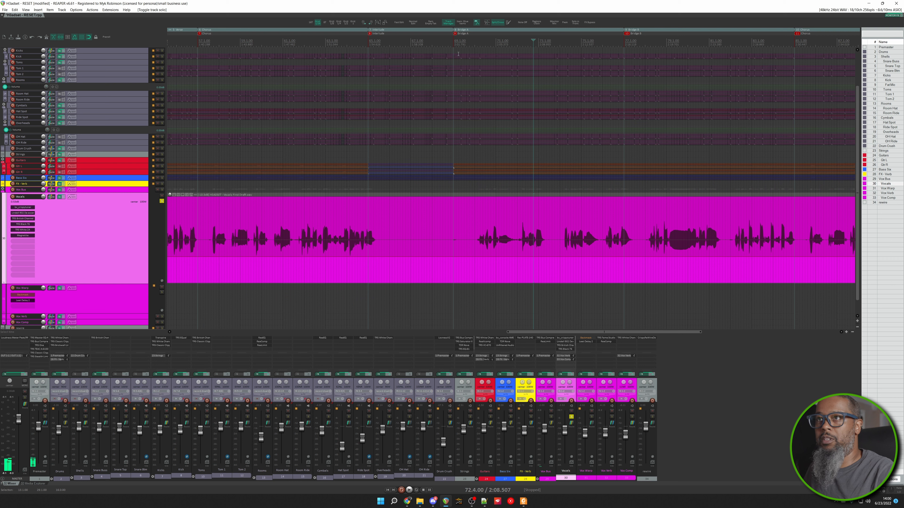
left_click(451, 41)
key("space")
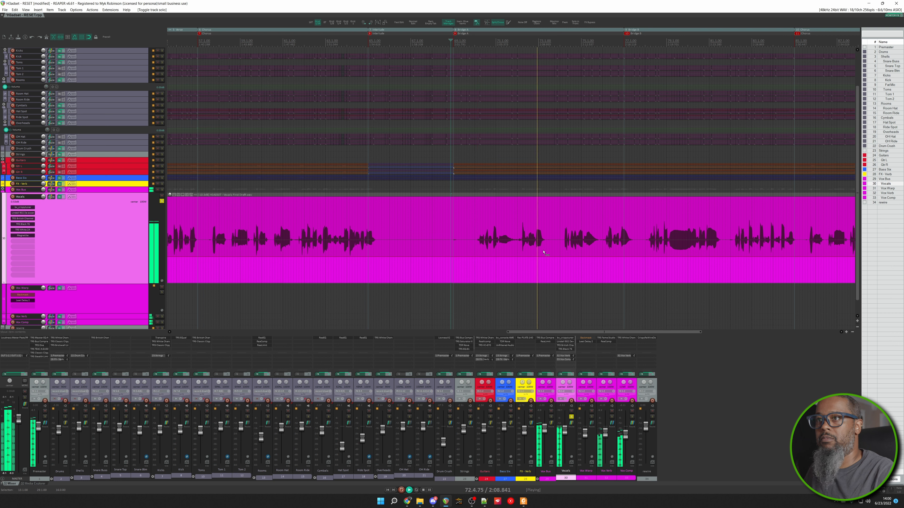
key("space")
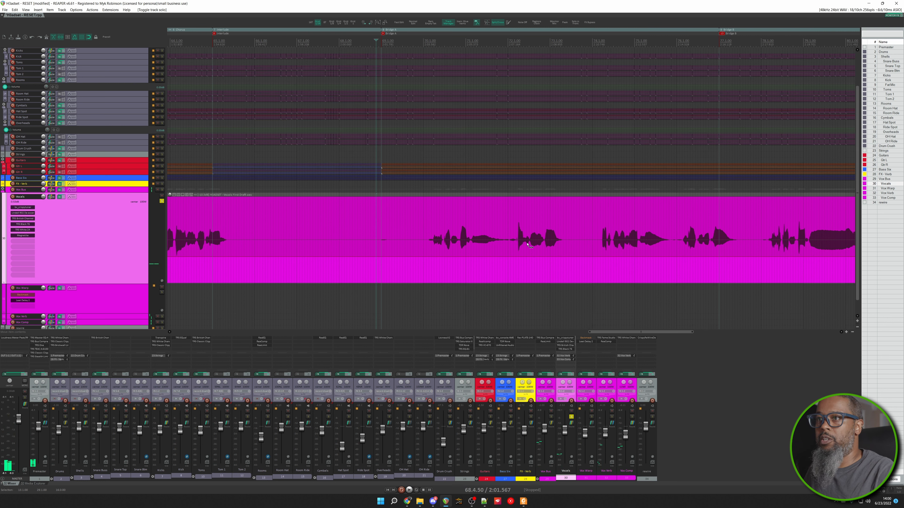
Copy the second vocal phrase of Bridge A from Vocals onto Vox Warp at the same time position with a razor edit
scroll(527, 245, "up", 2)
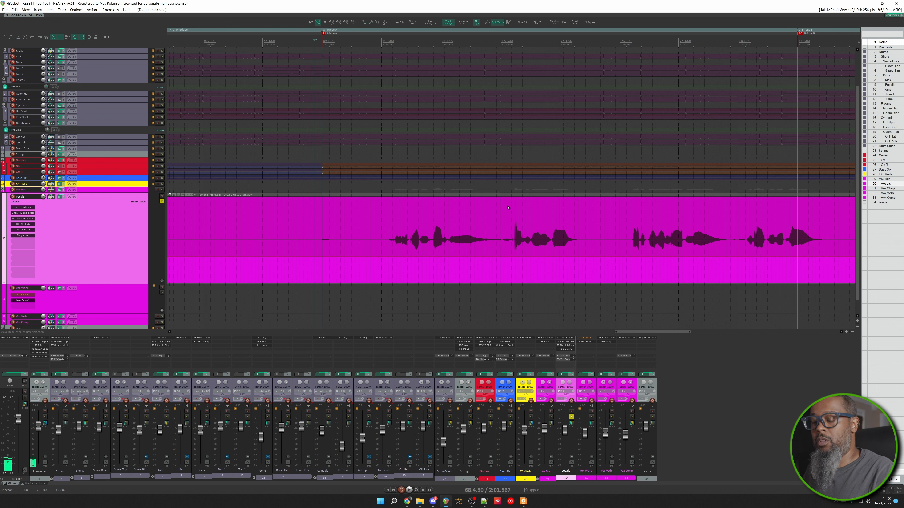
left_click_drag(504, 202, 586, 247)
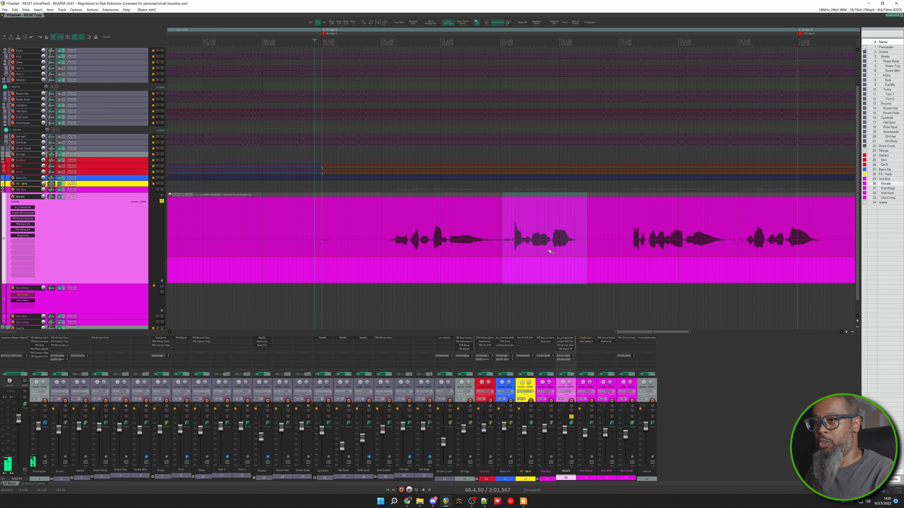
key("s")
left_click_drag(550, 289, 550, 295)
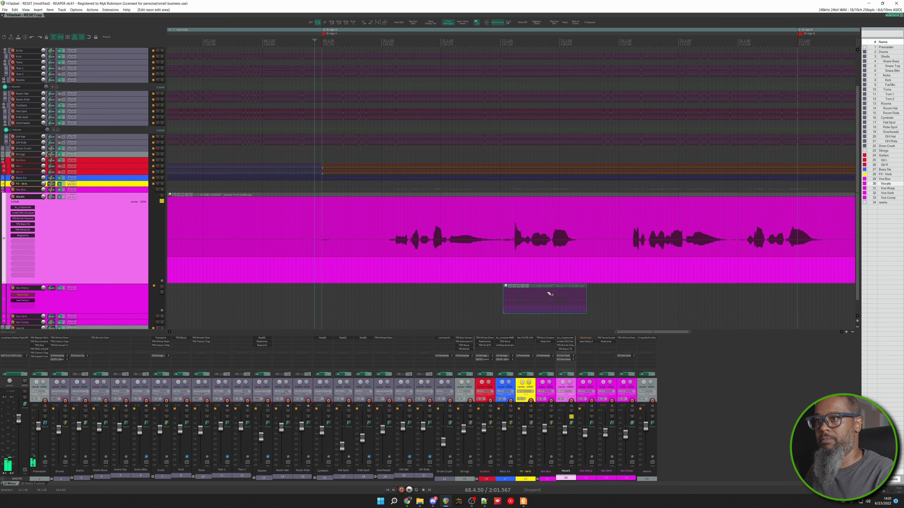
left_click(550, 294)
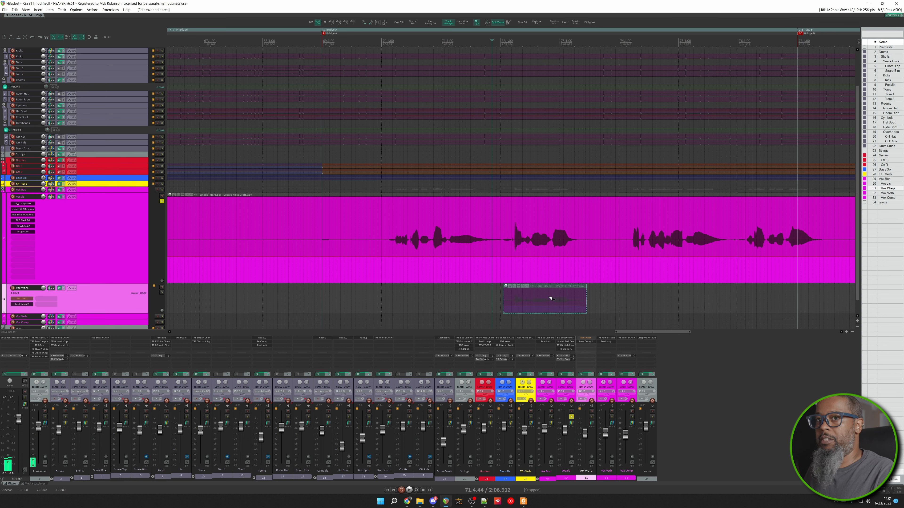
left_click(496, 299)
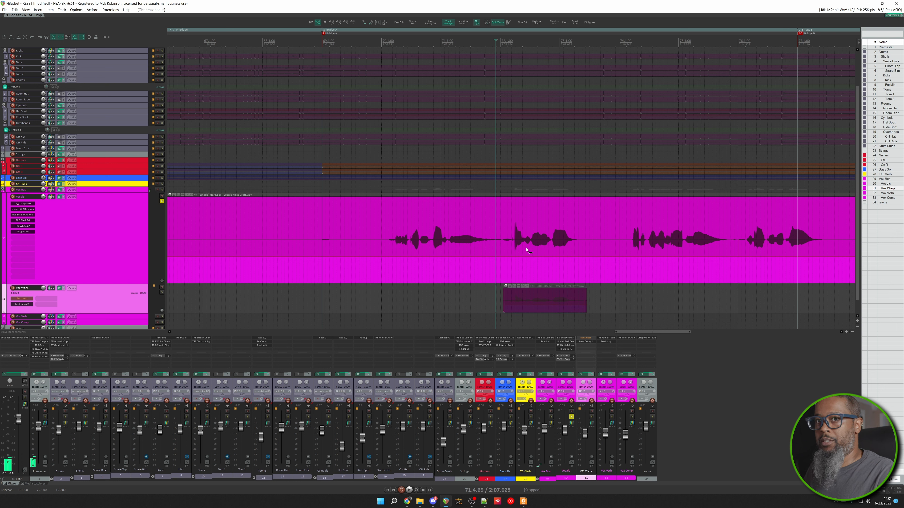
Switch the solo from Vocals to Vox Warp and remove both effects from the Vox Warp track
left_click(570, 417)
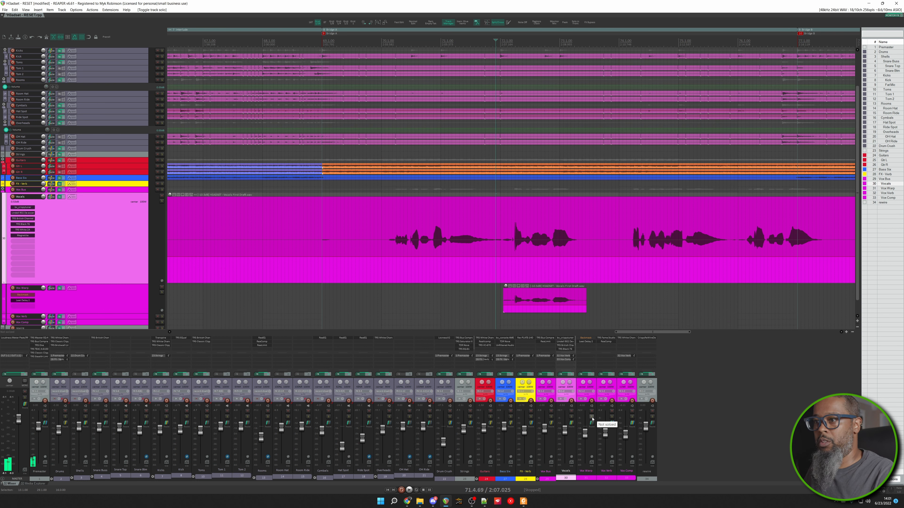
left_click(592, 417)
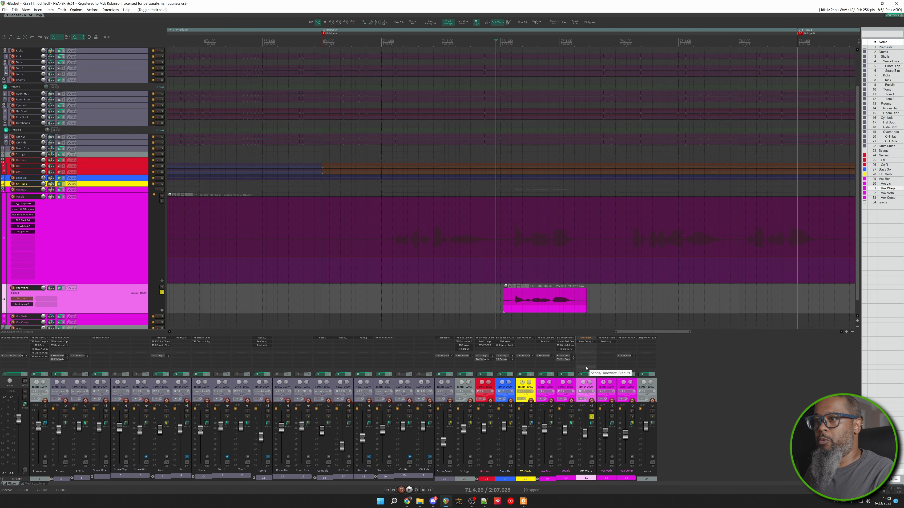
left_click(589, 343, "alt")
left_click(585, 337, "alt")
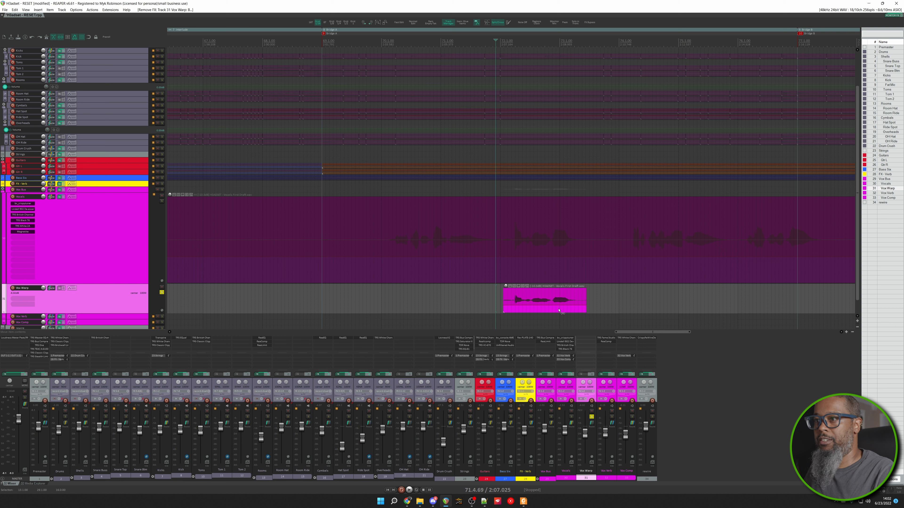
Play the copied vocal phrase on the soloed Vox Warp track
key("space")
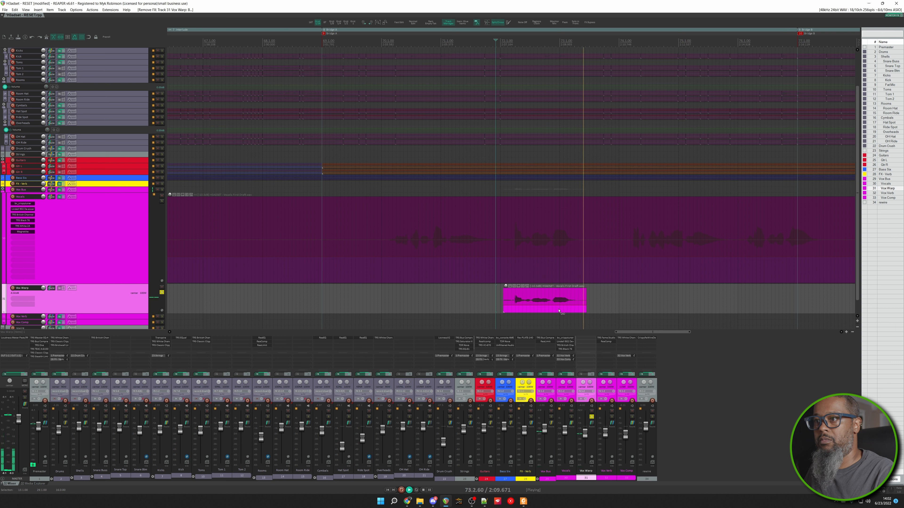
key("space")
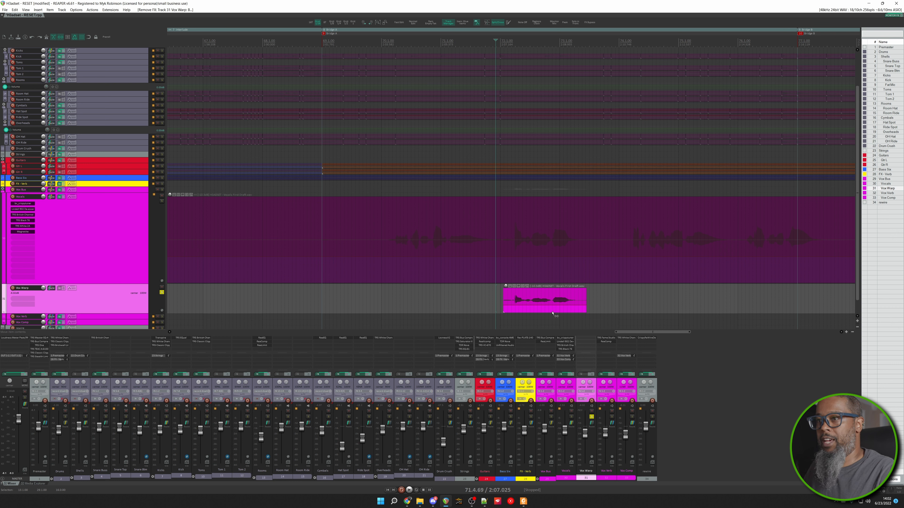
left_click_drag(505, 289, 505, 283)
key("ctrl+z")
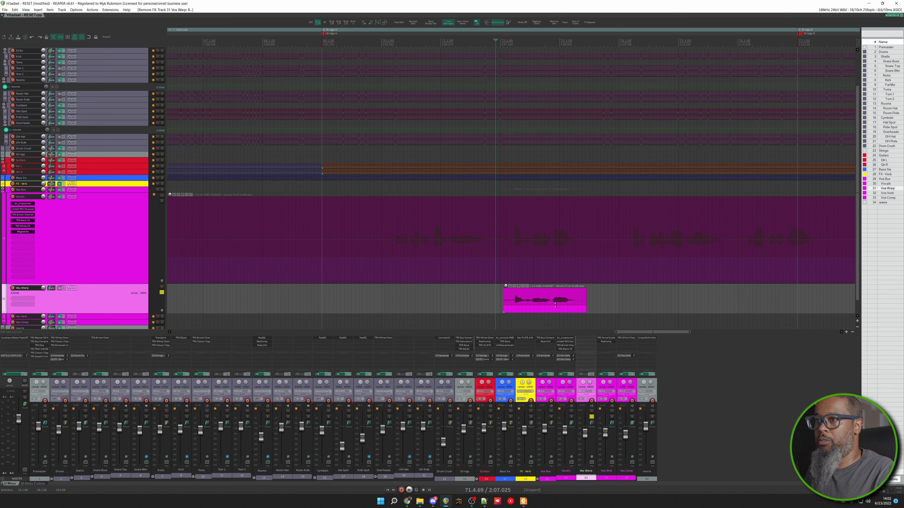
Set the Vox Warp clip's playback rate to 0.9 in its item properties and play it
left_click(555, 305)
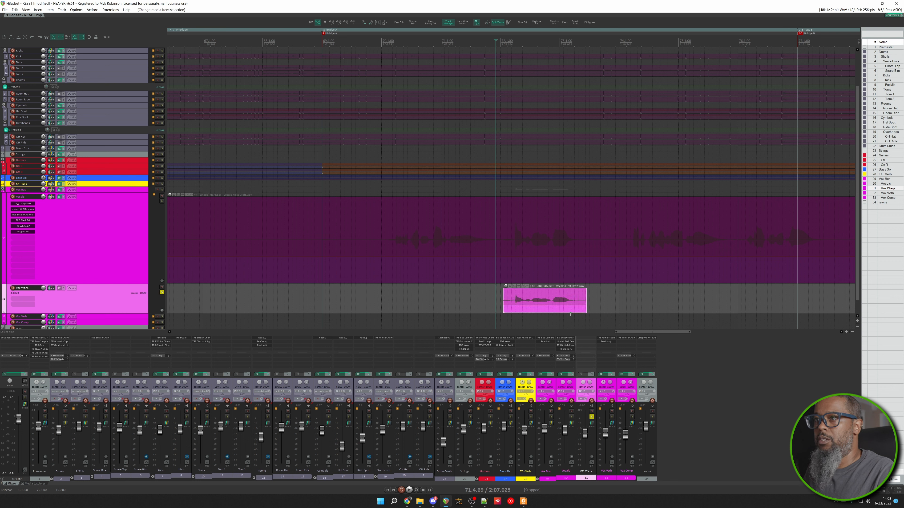
double_click(552, 300)
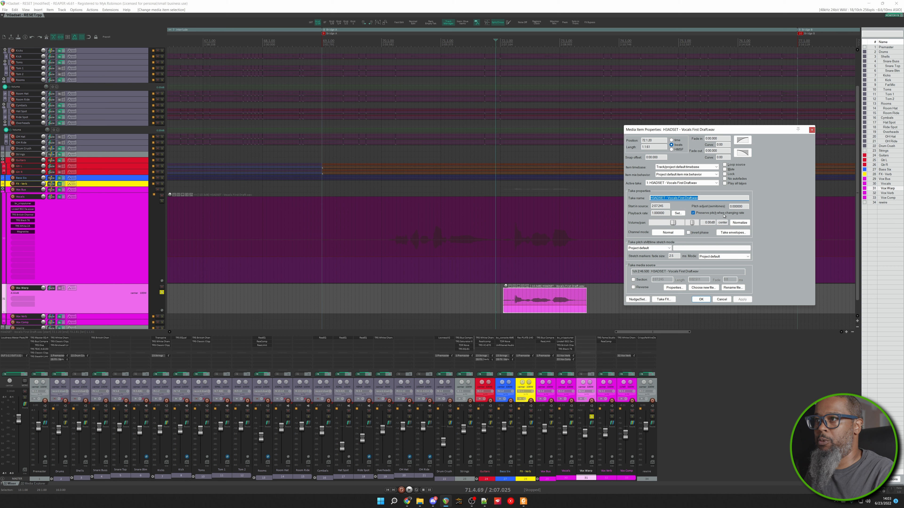
double_click(666, 213)
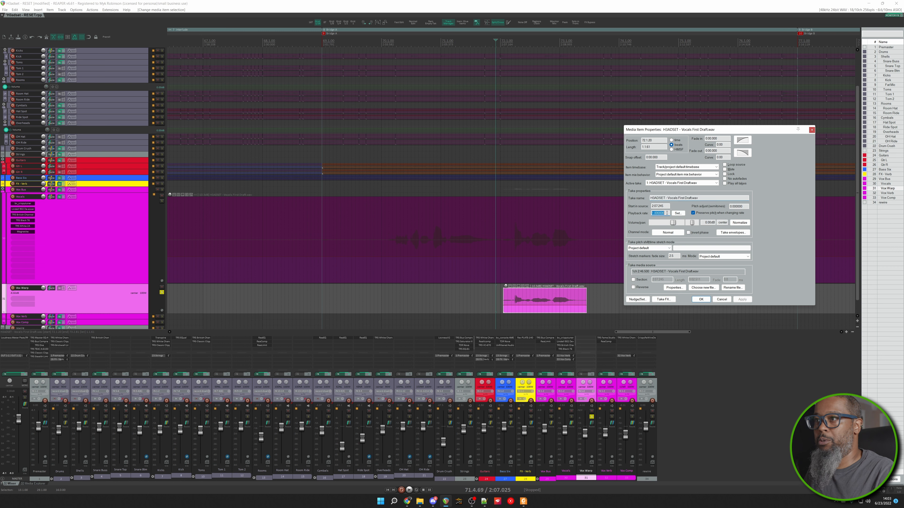
type("0.5")
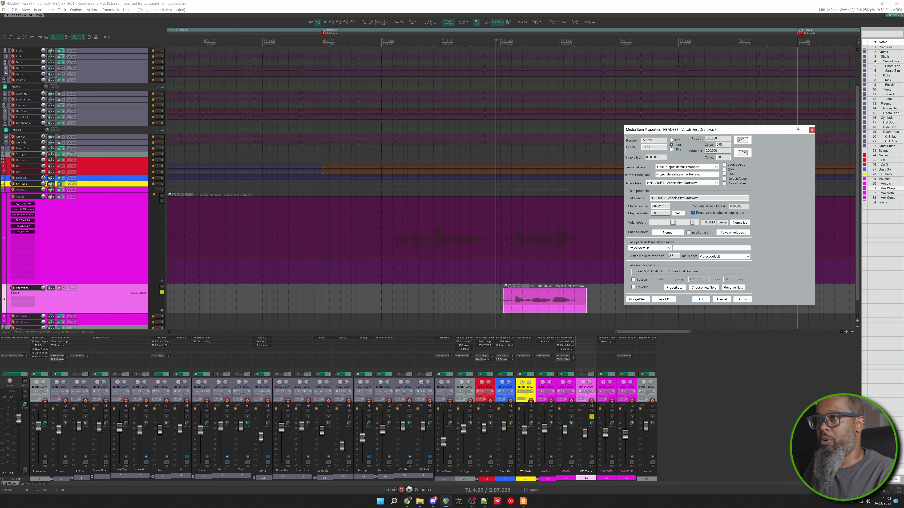
key("Return")
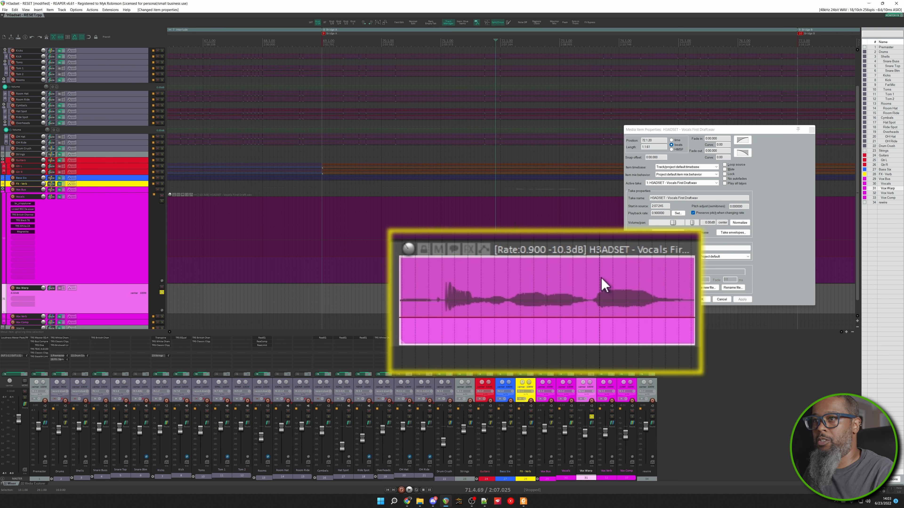
key("space")
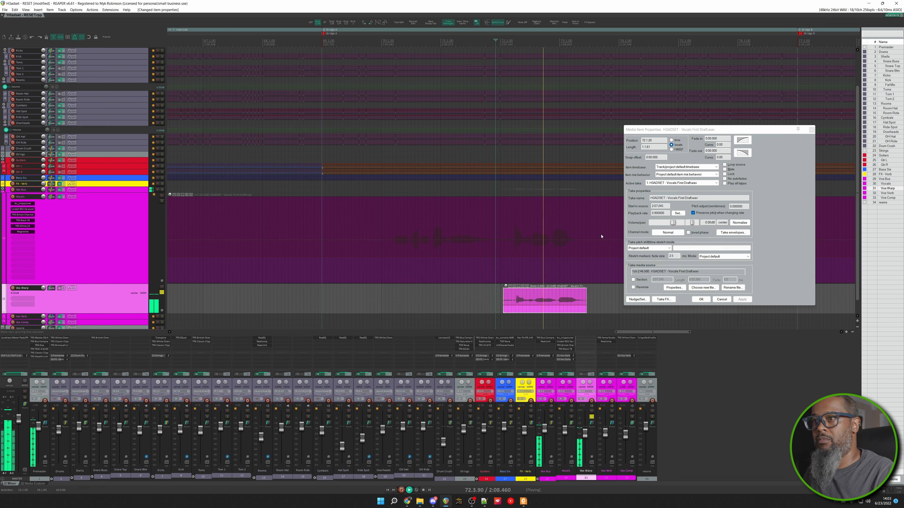
key("space")
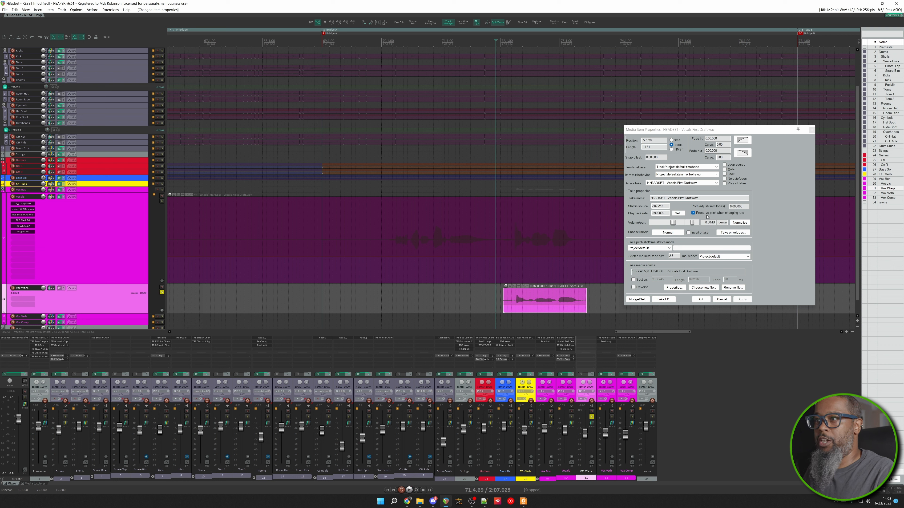
Try turning off pitch preservation for the Vox Warp clip, use Set on its playback rate, and play it
left_click(693, 213)
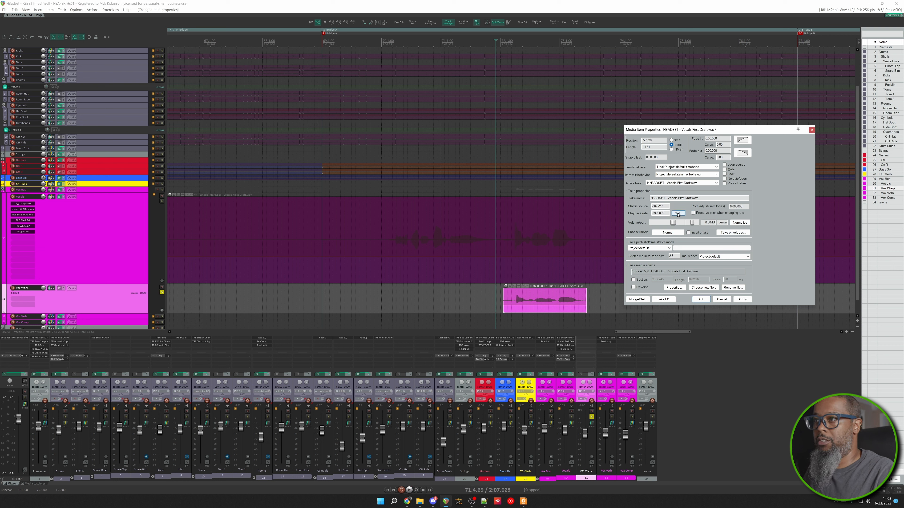
left_click(677, 213)
left_click(446, 258)
key("space")
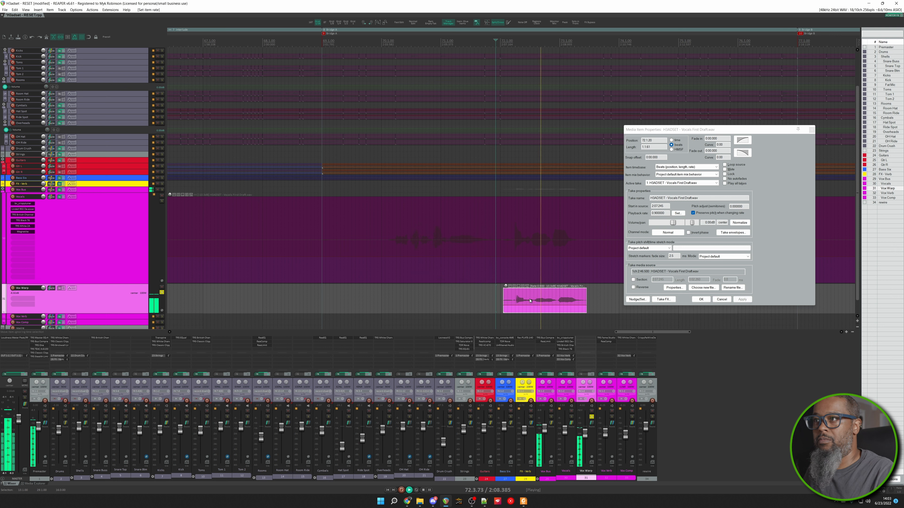
key("space")
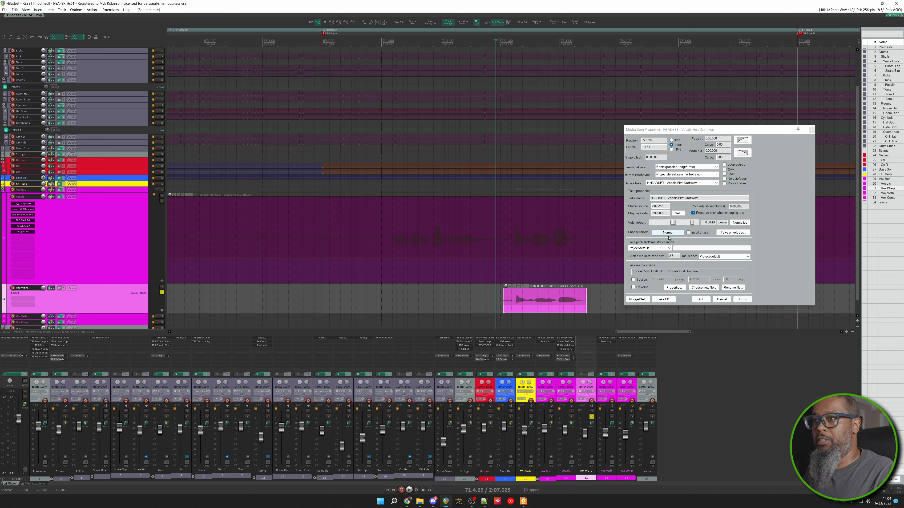
Undo the Vox Warp clip's playback rate changes and close its item properties
key("ctrl+z")
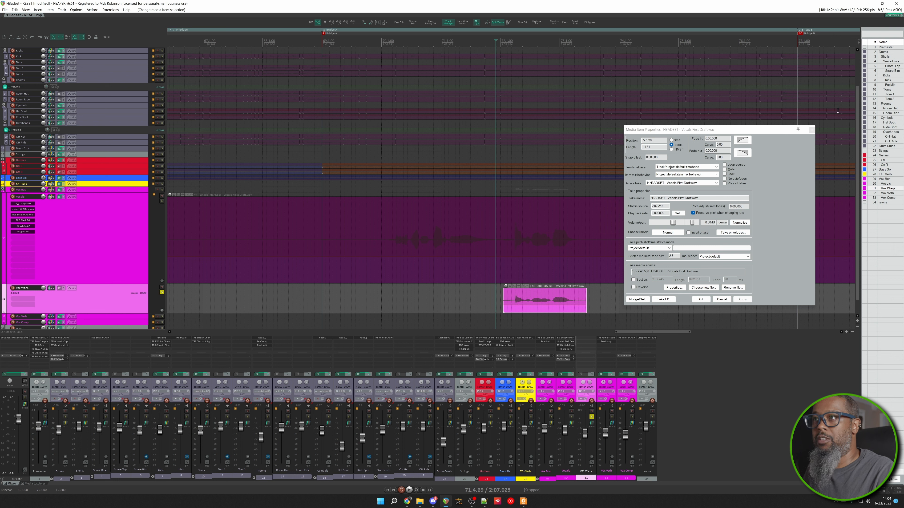
left_click(811, 129)
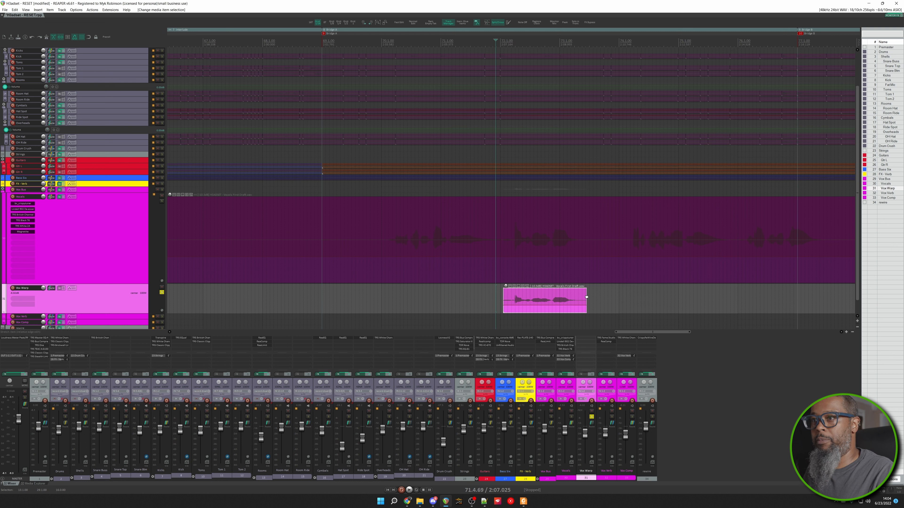
Time-stretch the Vox Warp clip by its end so it is about a fifth longer, and play the slowed phrase
left_click_drag(586, 297, 605, 296)
key("space")
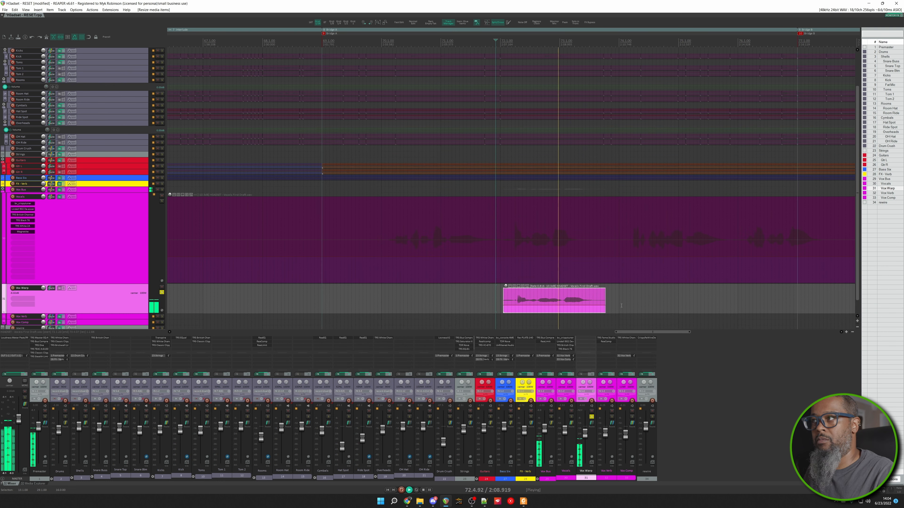
key("space")
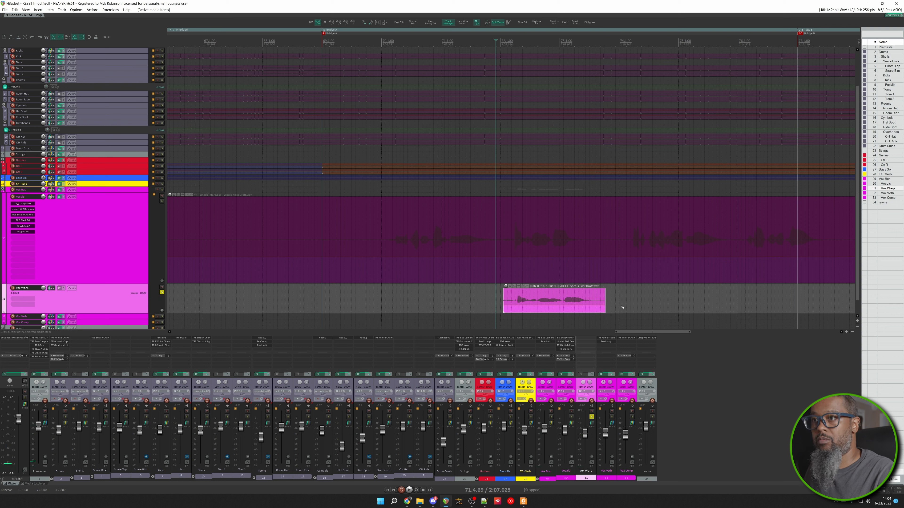